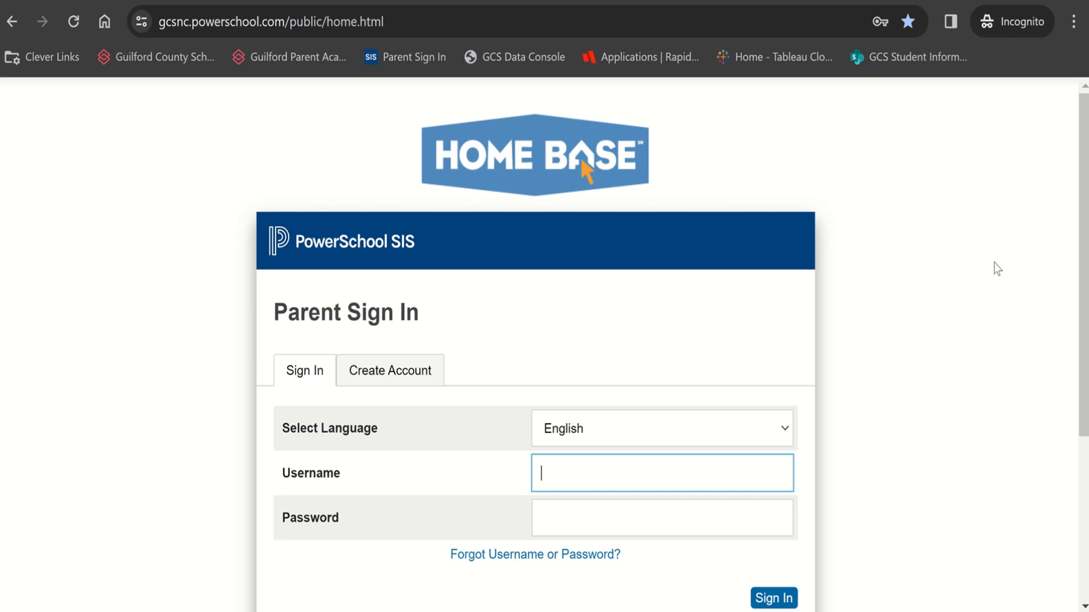
- Go from the district website to the PowerSchool Parent Sign In page's Create Account tab
left_click(177, 22)
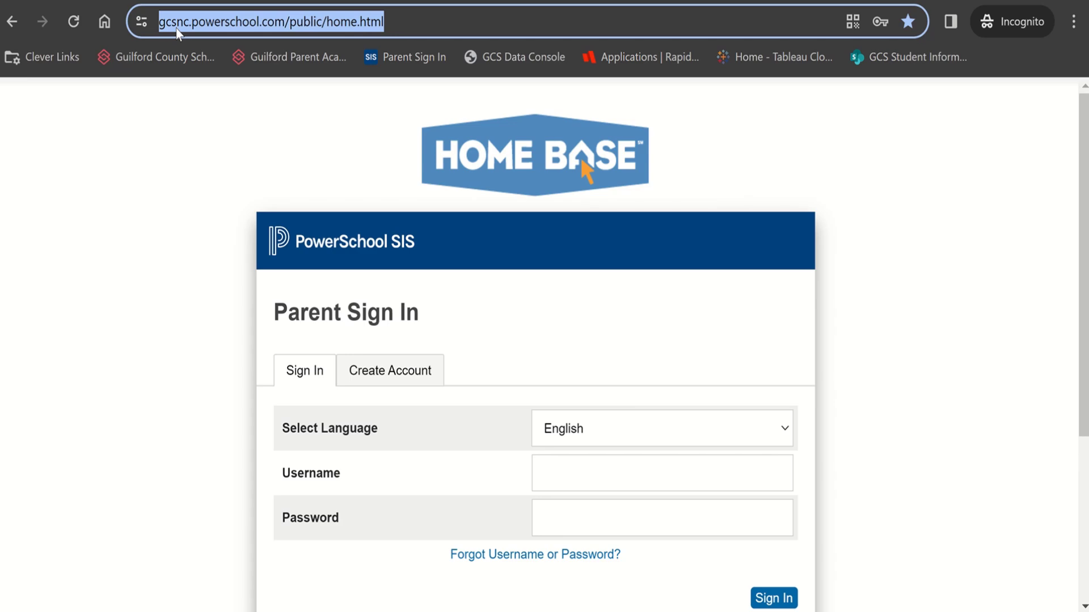
type("gcsnc.com")
key("Return")
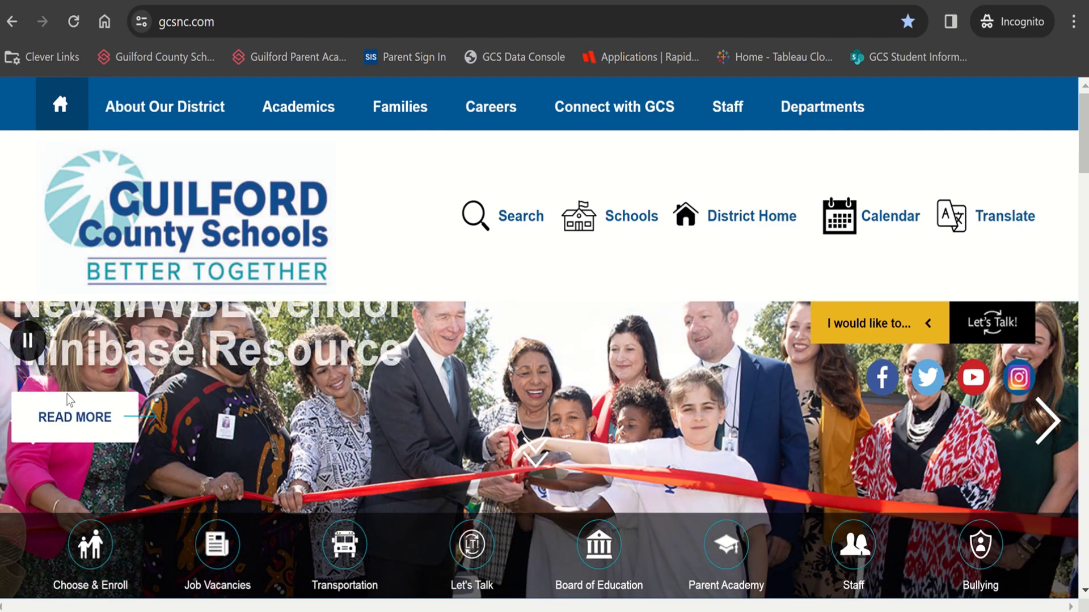
mouse_move(297, 107)
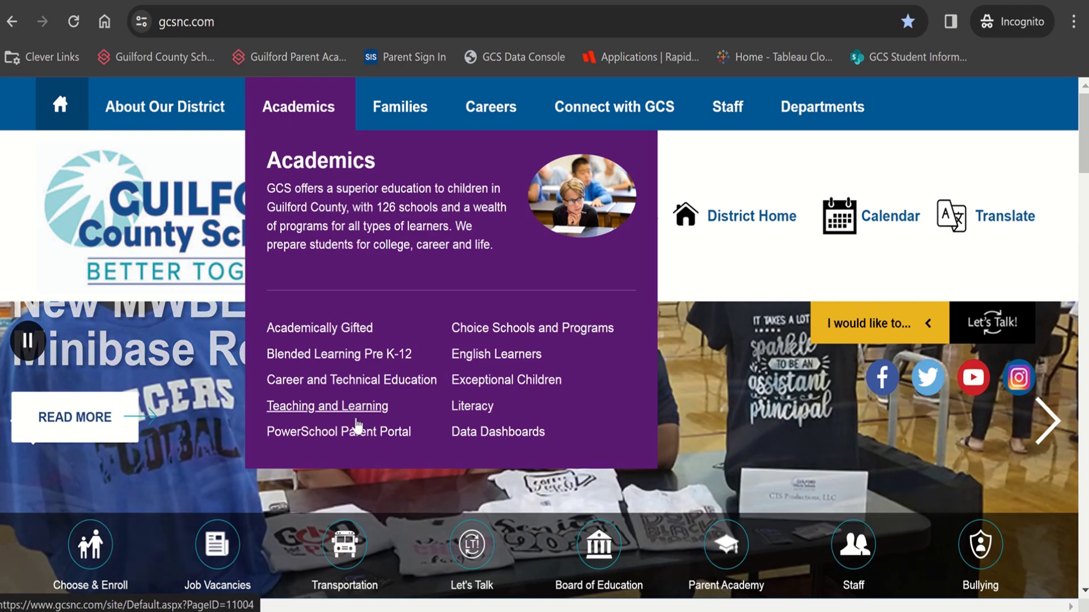
left_click(339, 432)
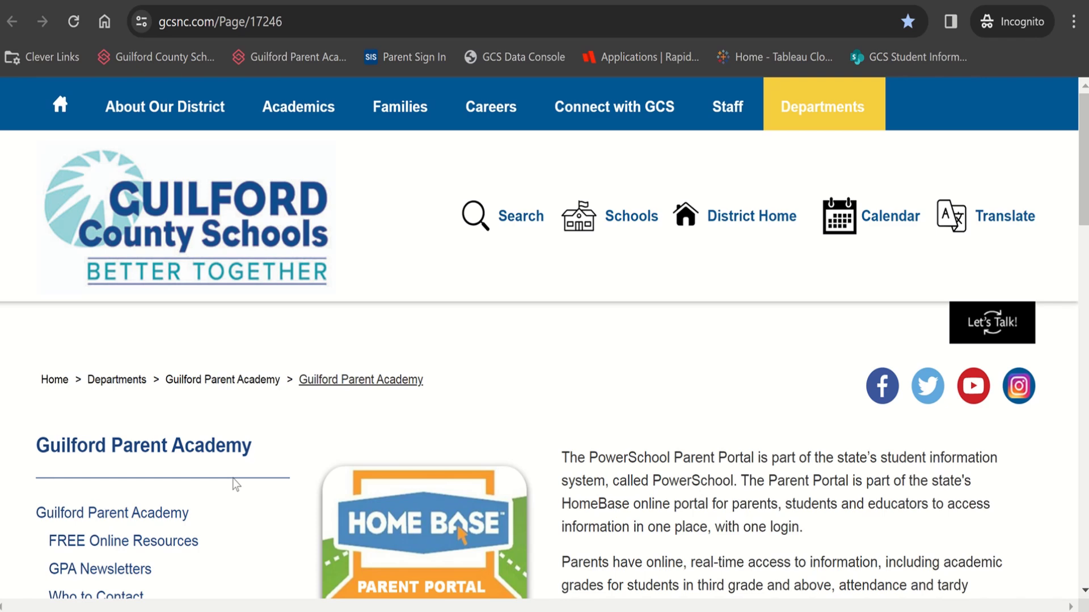
scroll(236, 484, "down", 5)
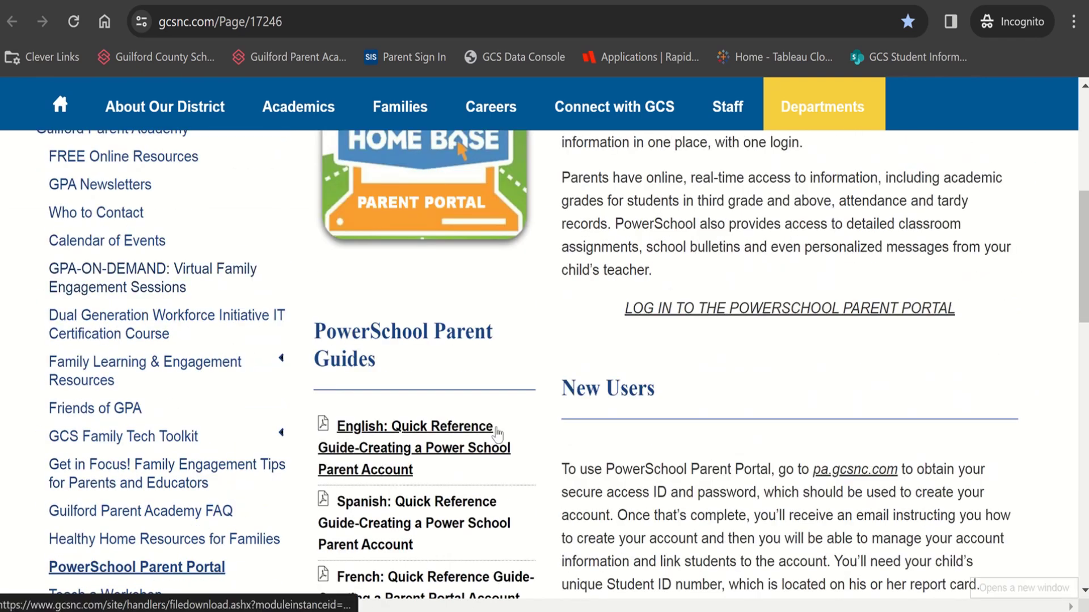
left_click(825, 310)
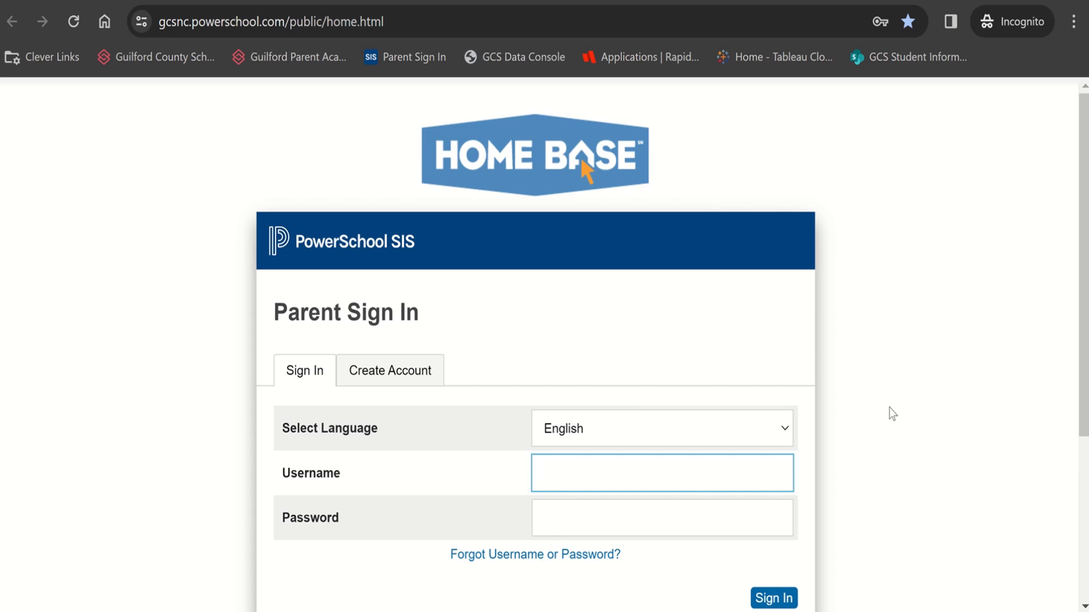
left_click(383, 372)
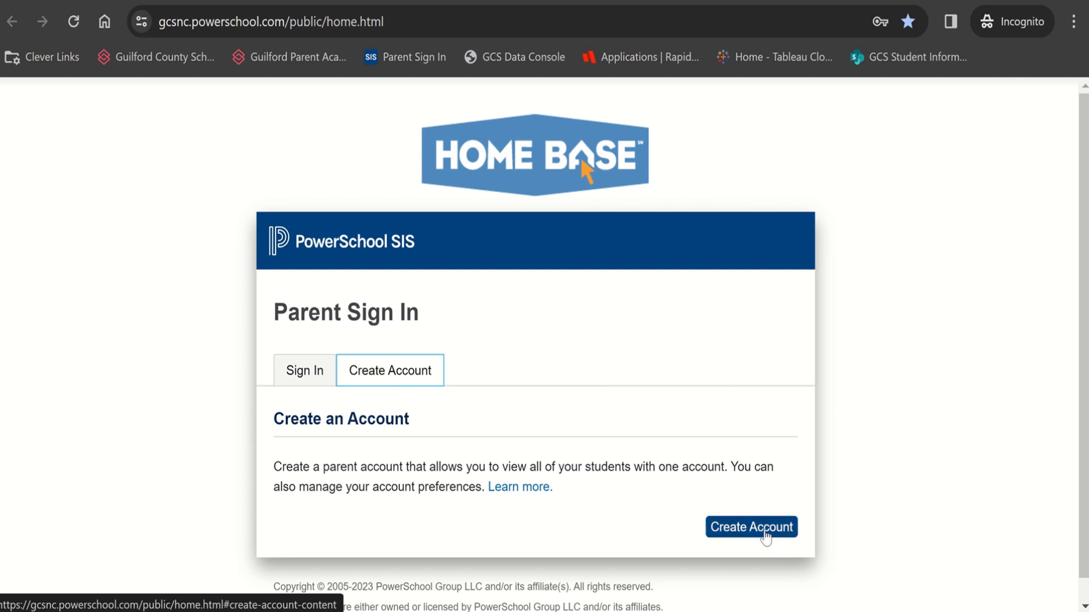
- Open the Create Parent Account form and enter the parent's first and last name
left_click(751, 526)
scroll(963, 415, "down", 2)
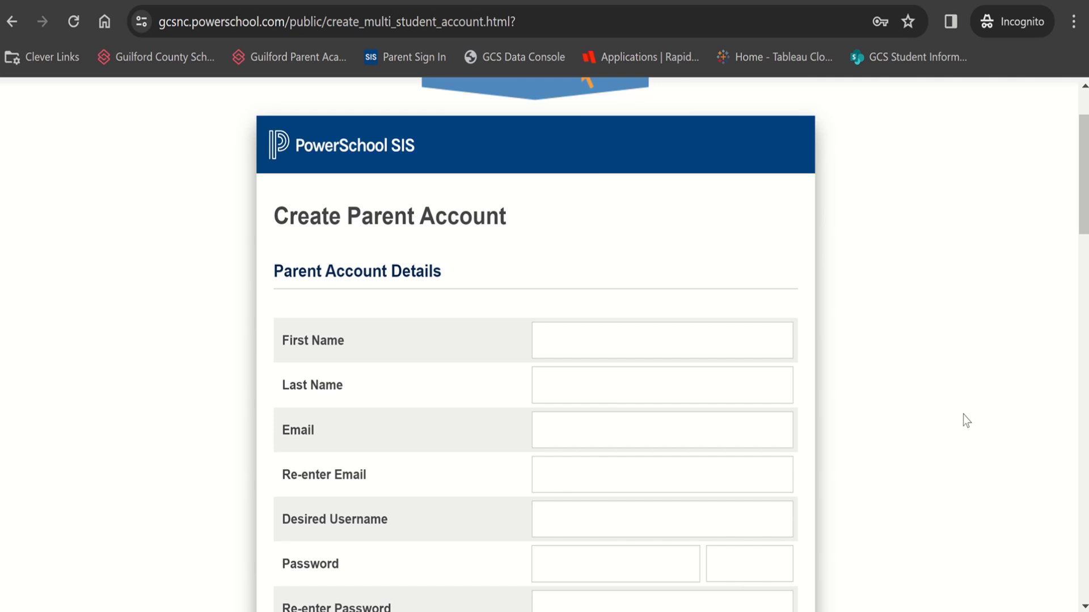
left_click(559, 350)
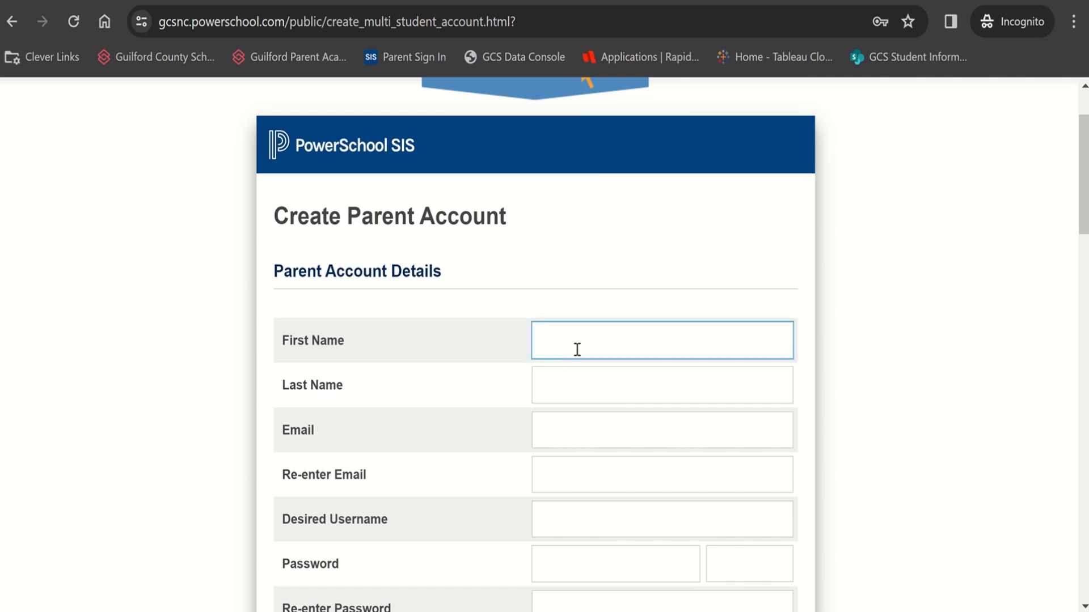
type("Jack")
left_click(556, 385)
type("Smith")
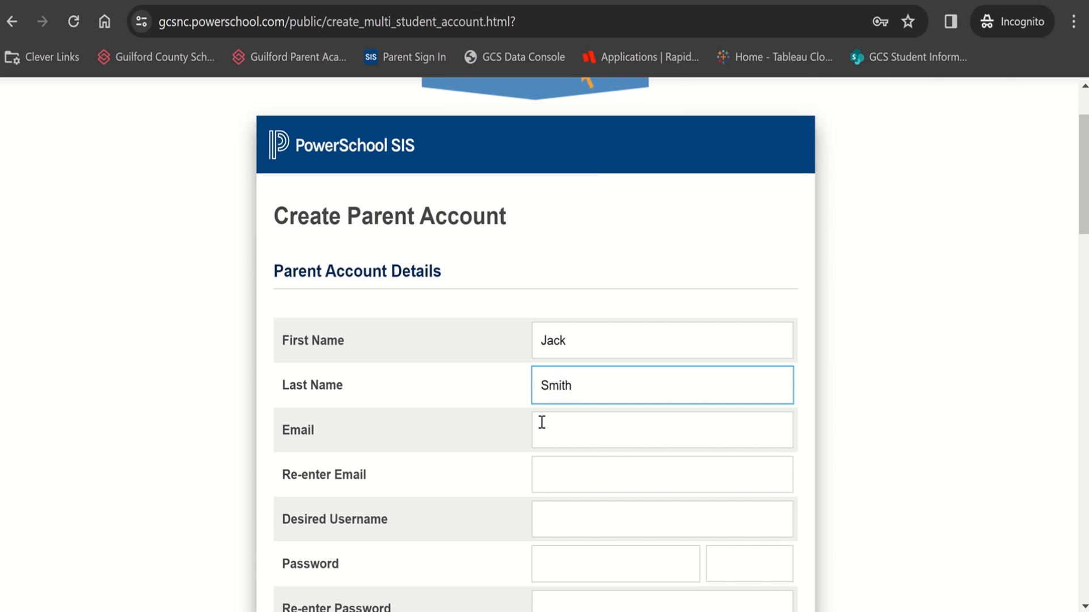
- Enter the parent's email twice, correcting typos, and start the desired username
left_click(560, 430)
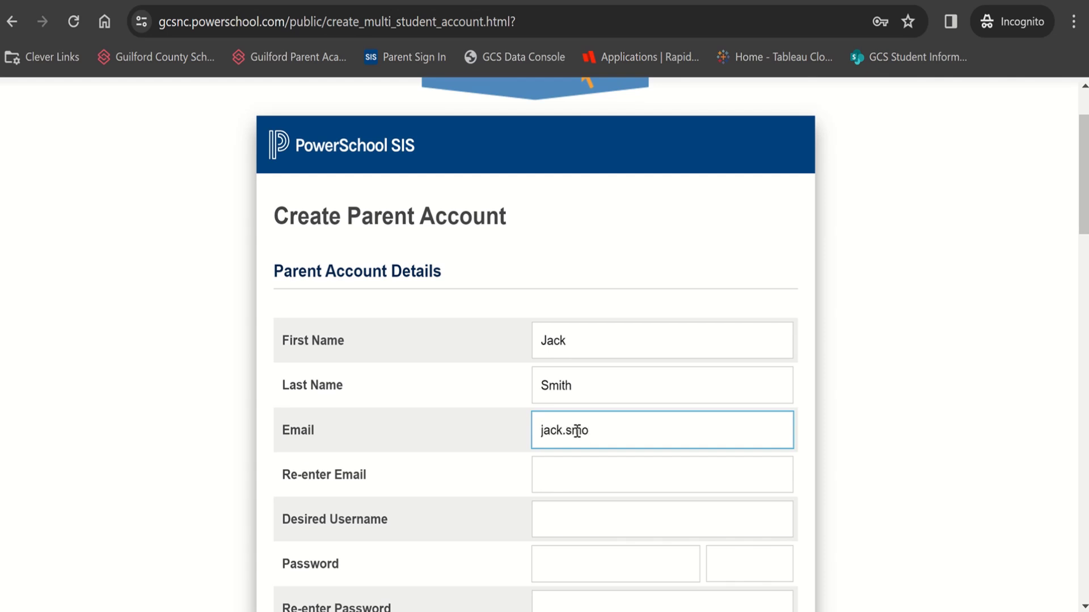
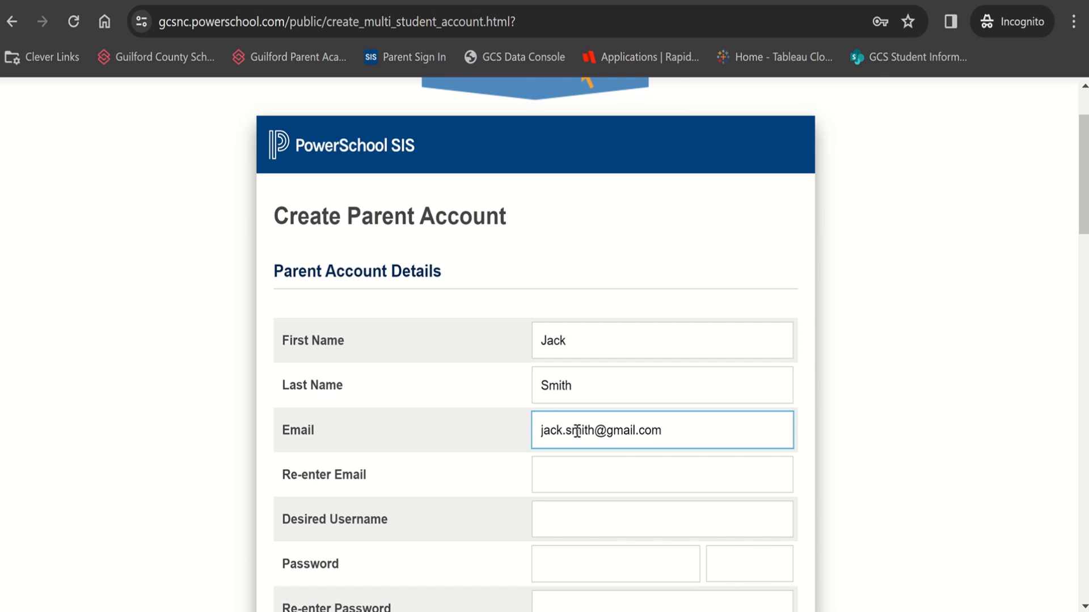
left_click(567, 467)
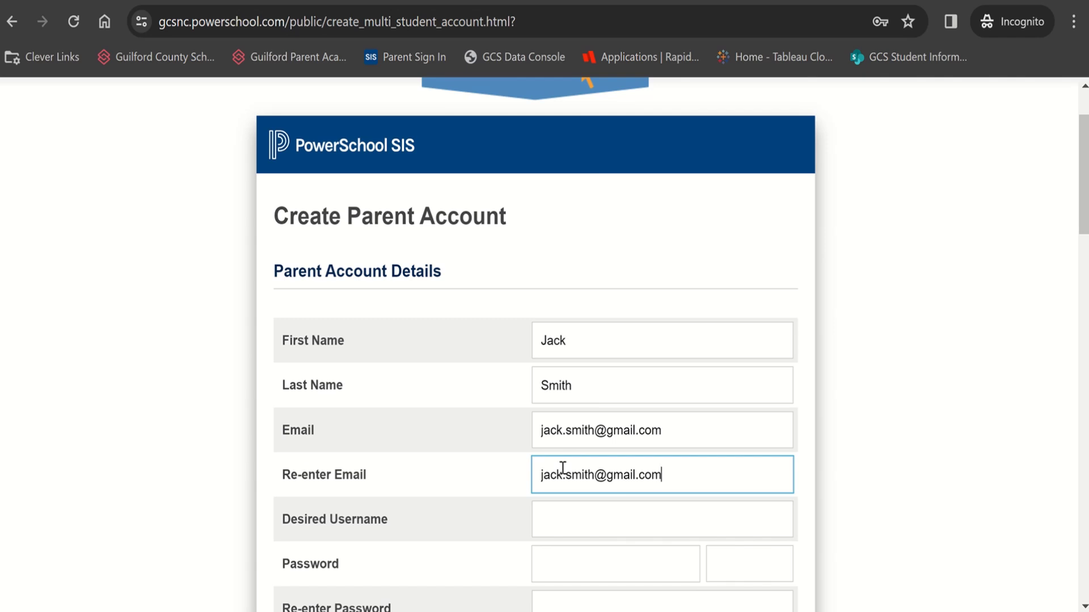
left_click(558, 513)
type("Pro")
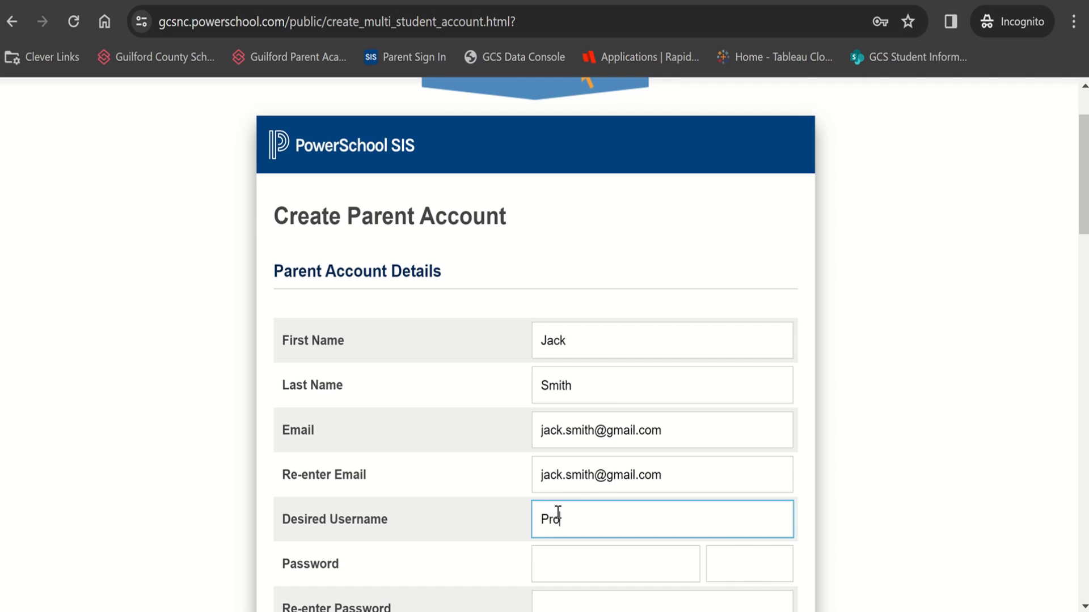
type("udparent")
scroll(943, 510, "down", 3)
scroll(944, 509, "down", 2)
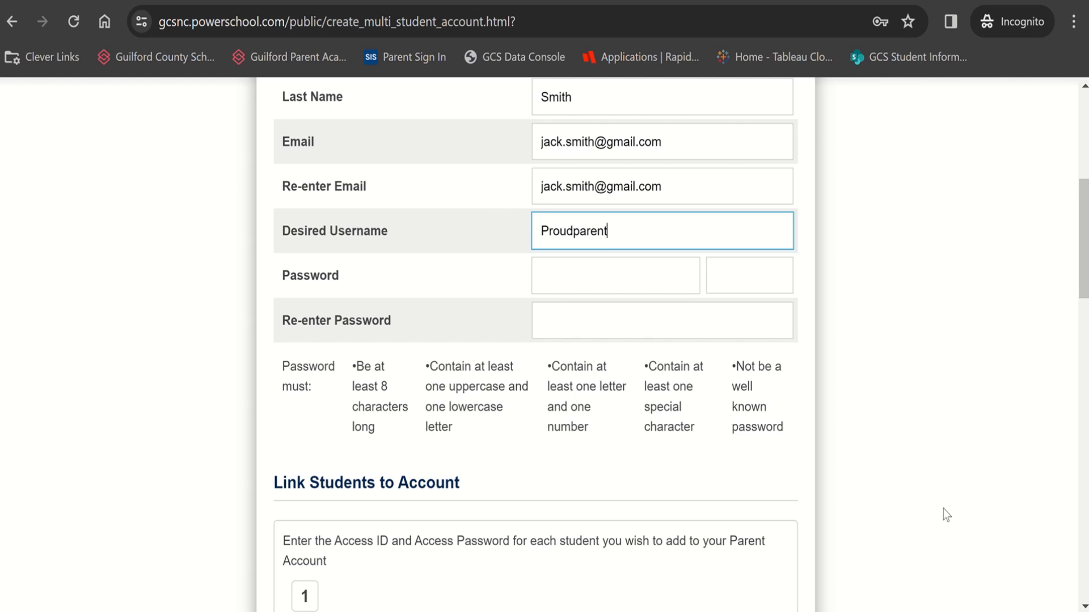
- Finish username Proudparent and enter a strongest-rated password, then re-enter it
left_click(561, 284)
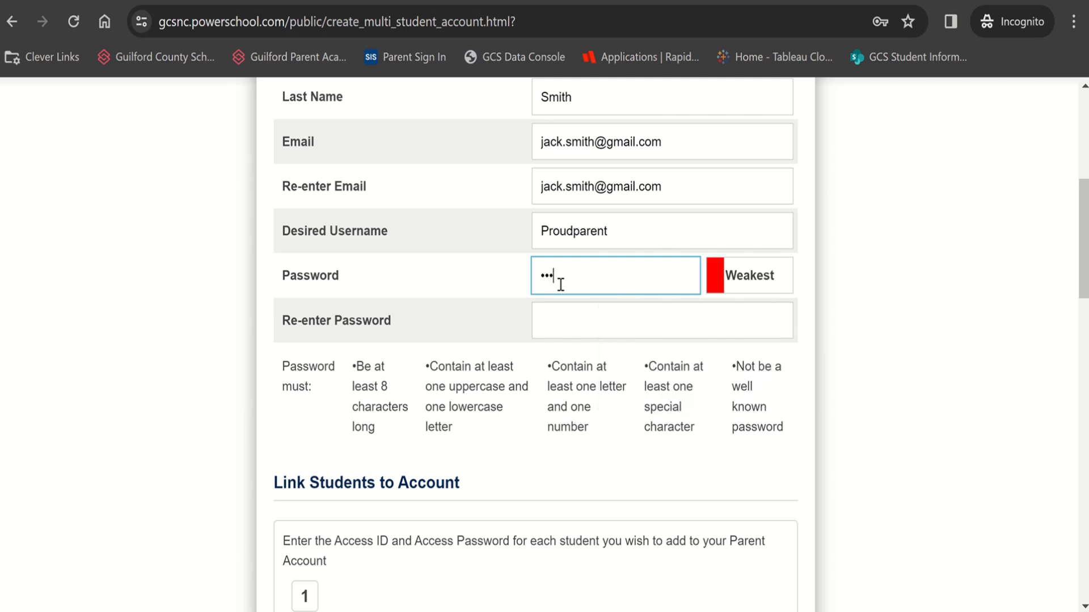
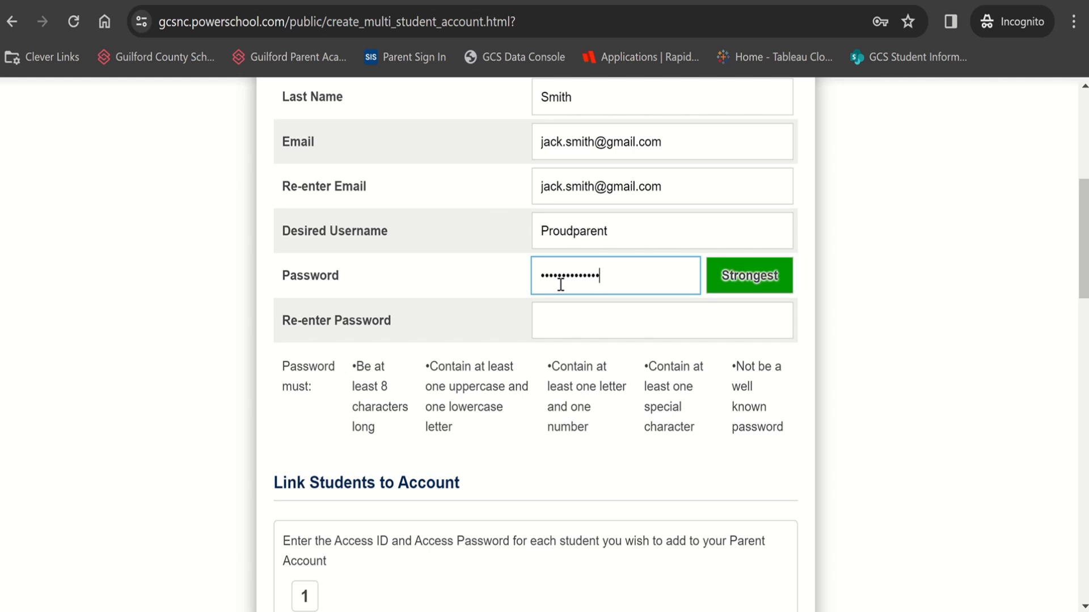
left_click(584, 318)
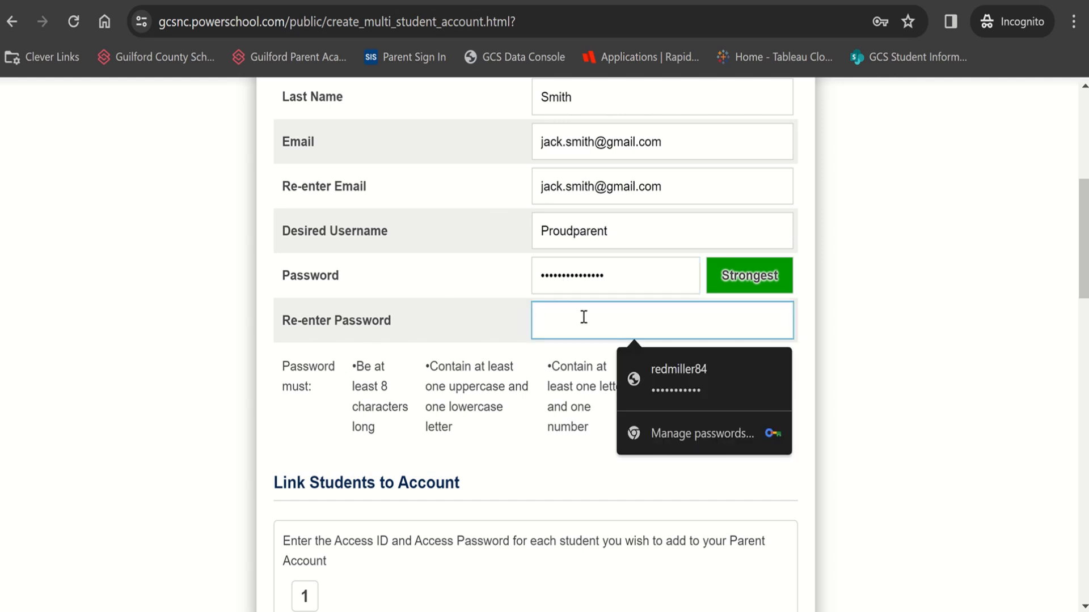
type("••••••••••")
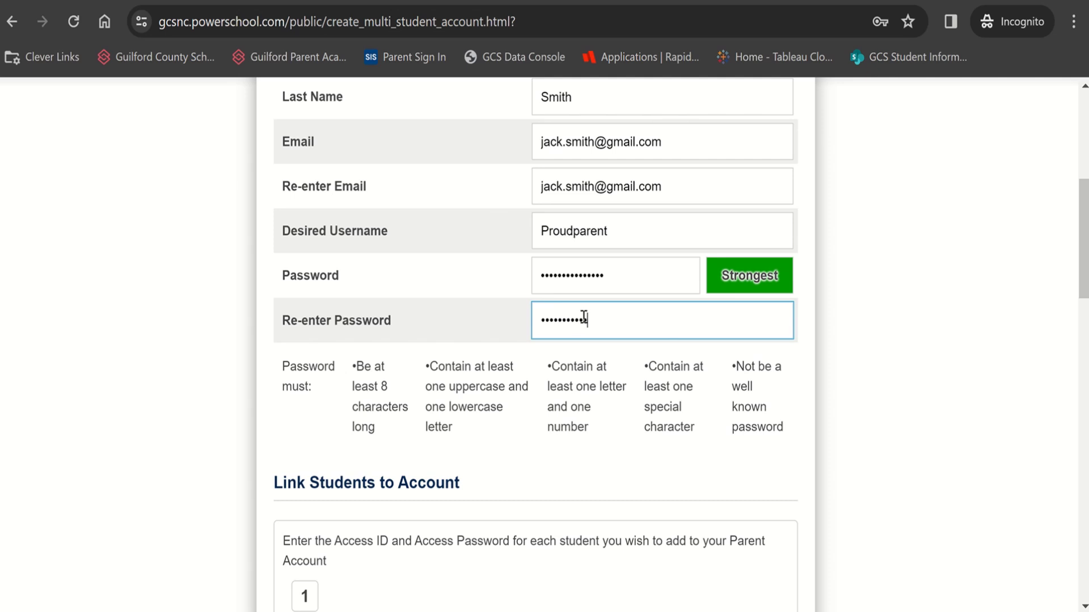
type("•••")
type("•")
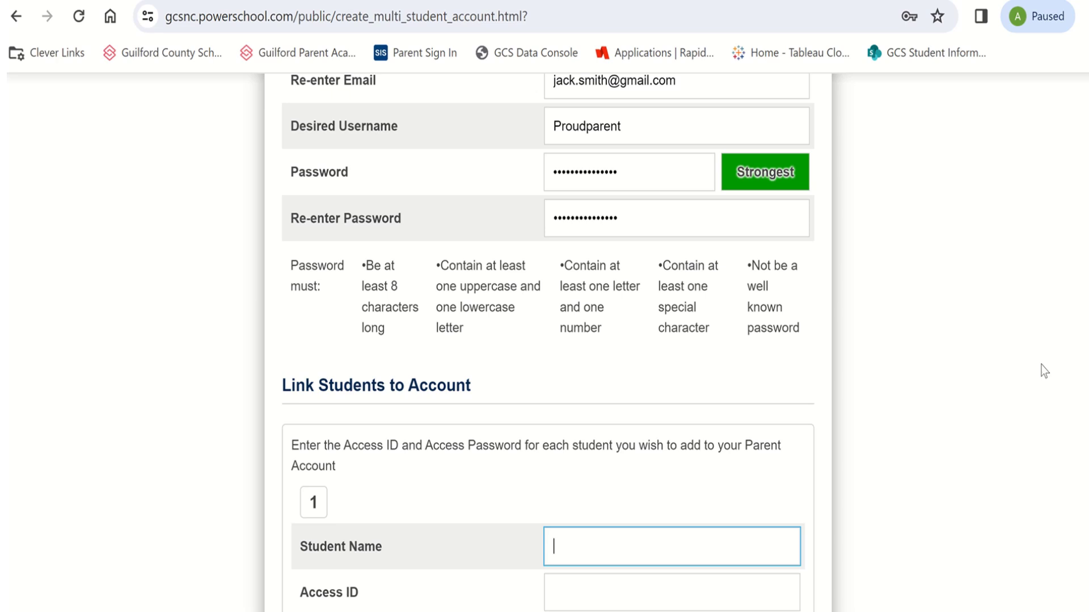
scroll(1045, 371, "down", 2)
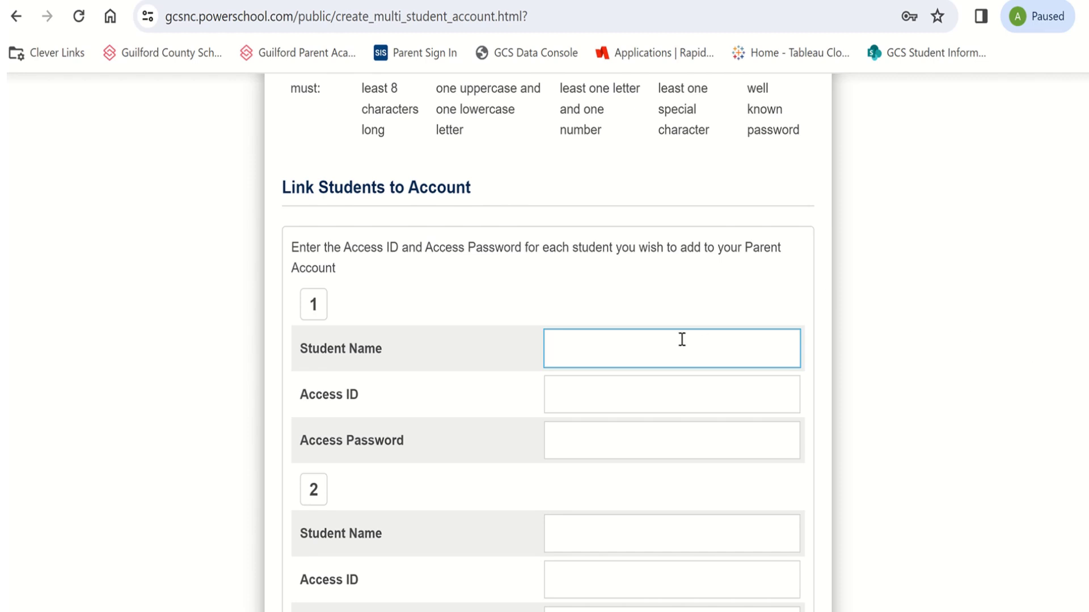
type("John S")
type("mith")
- Link student John Smith with Access ID 12345ABC and his access password
left_click(662, 391)
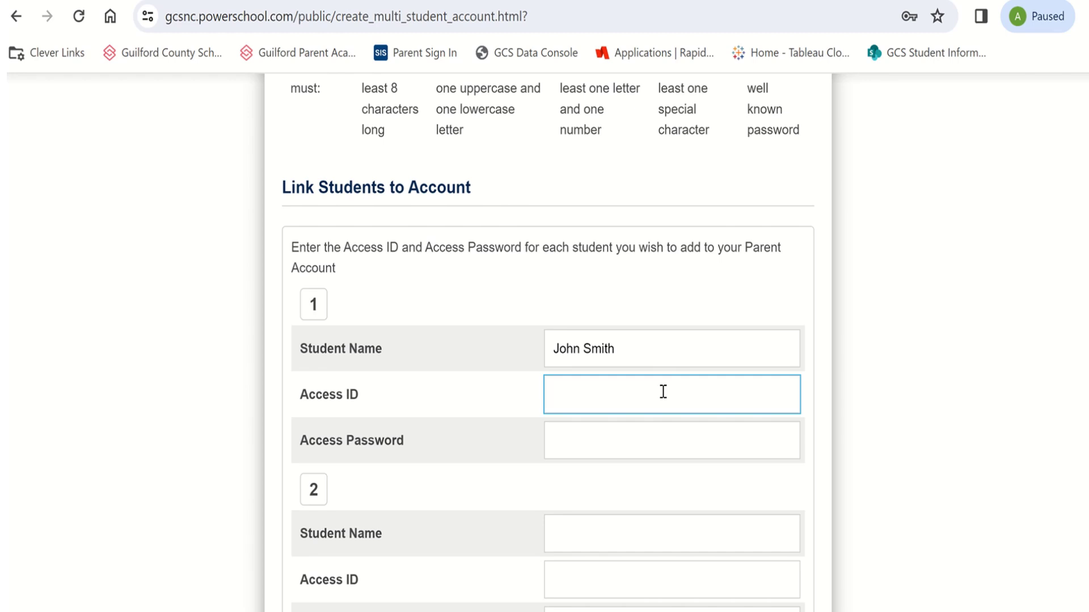
type("12345")
type("ABC")
left_click(623, 439)
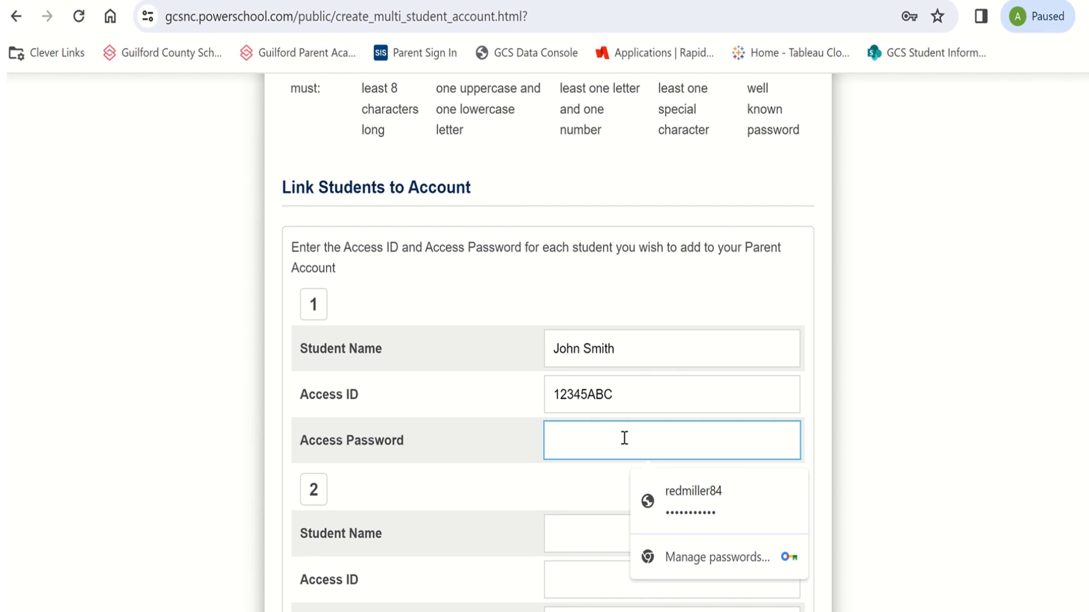
type("••")
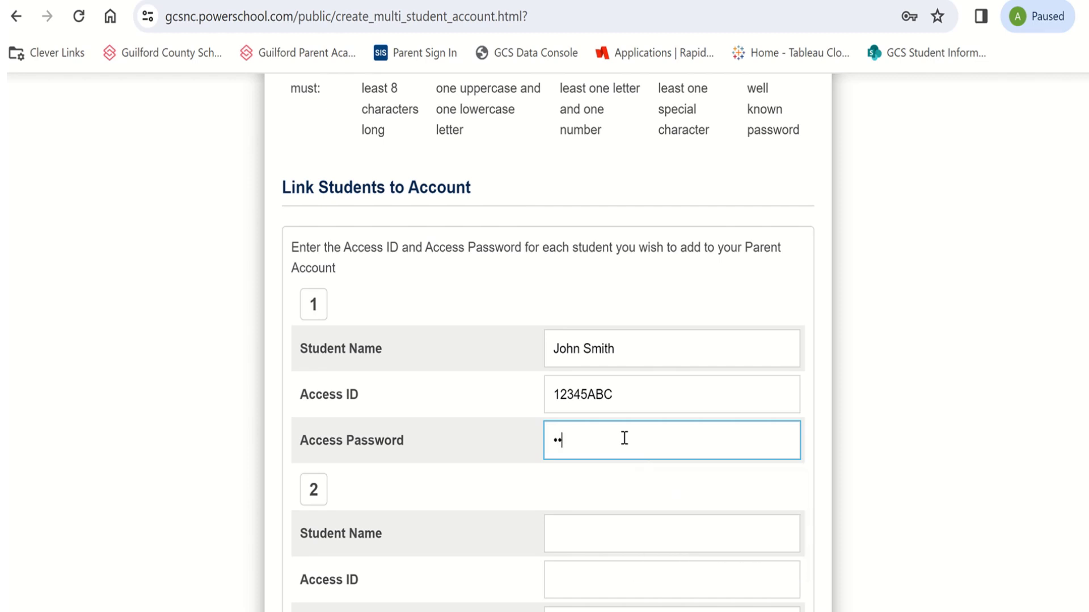
type("•••")
scroll(671, 420, "down", 2)
left_click(672, 425)
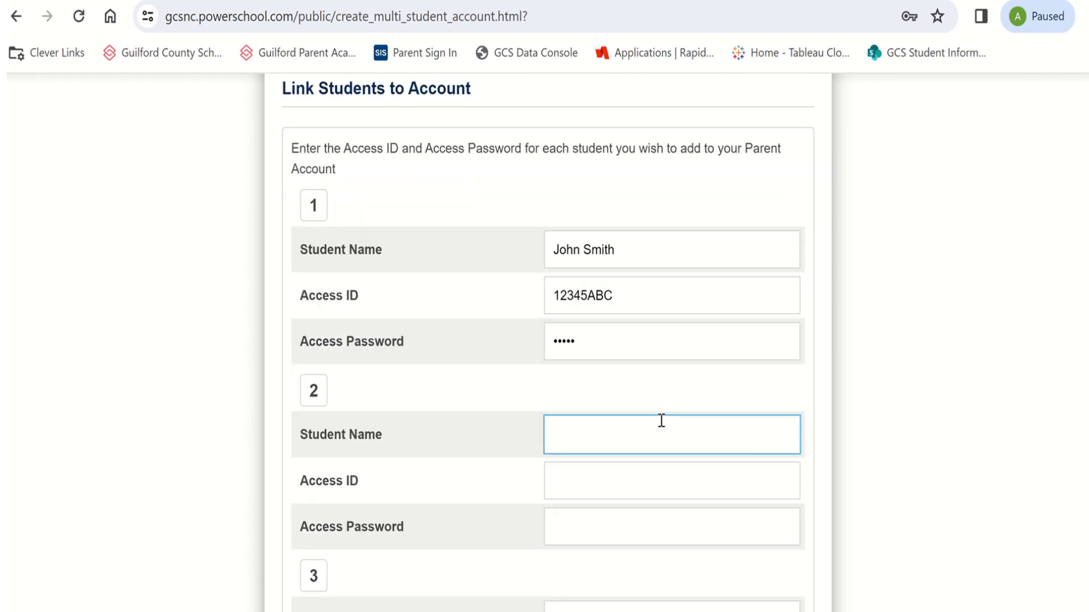
left_click(653, 476)
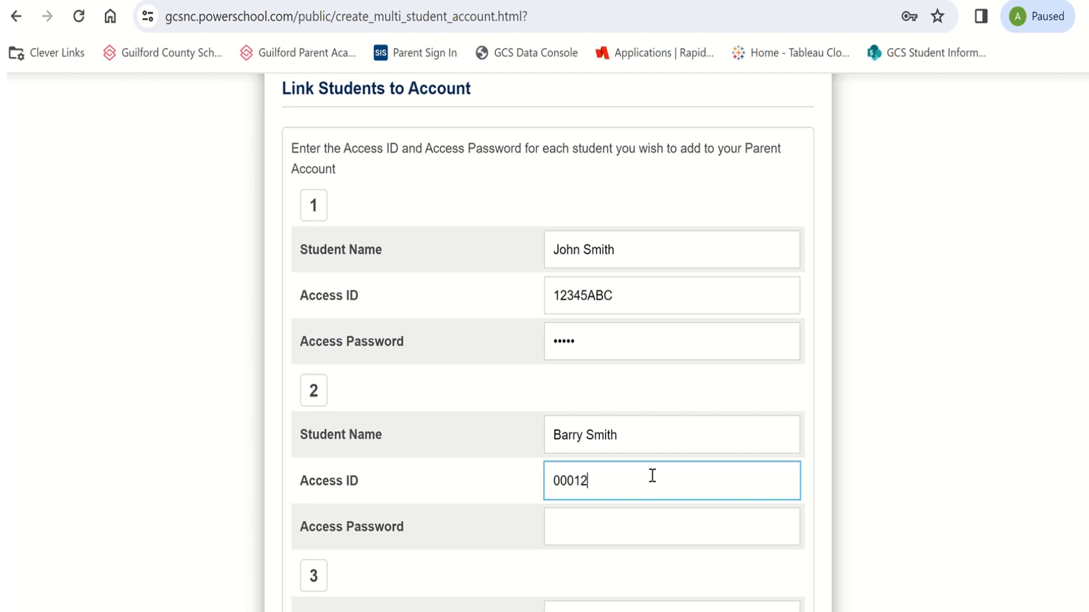
left_click(625, 520)
type("•••••")
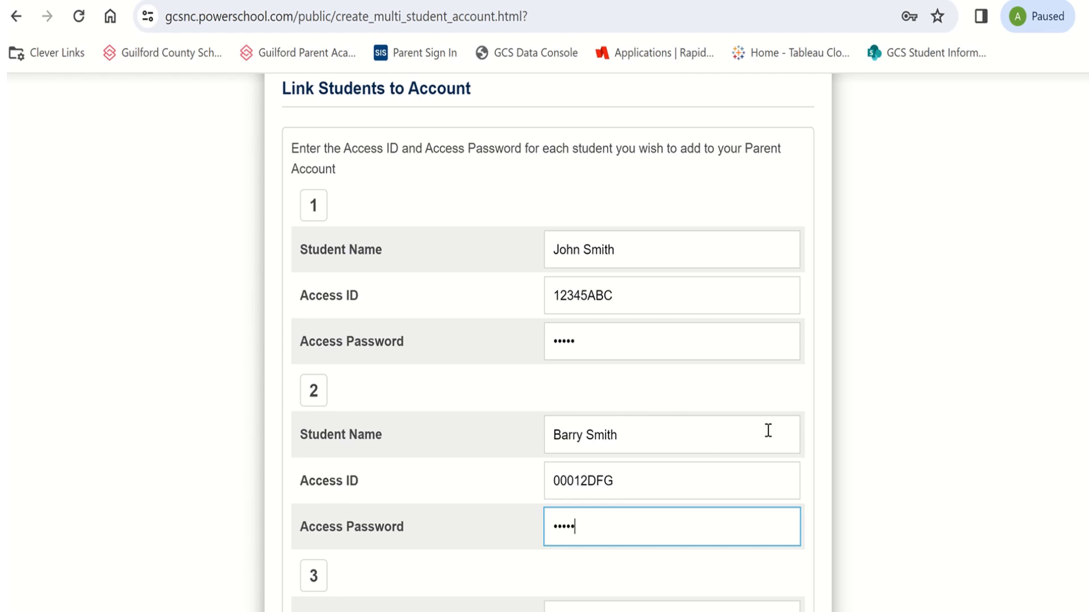
scroll(767, 429, "down", 5)
scroll(768, 430, "down", 5)
scroll(768, 430, "down", 3)
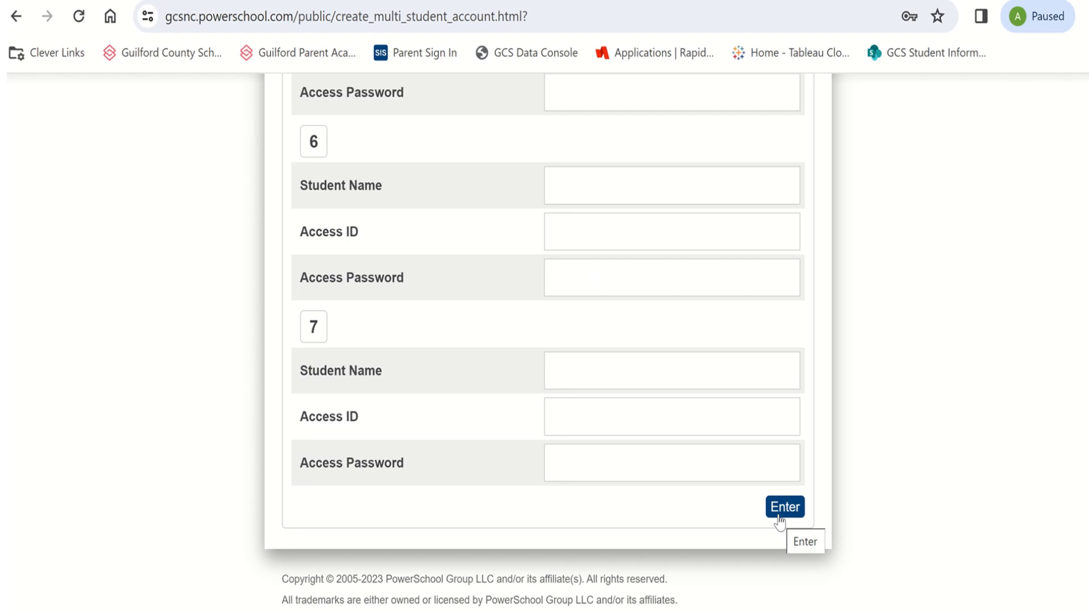
scroll(780, 521, "up", 5)
scroll(780, 511, "up", 5)
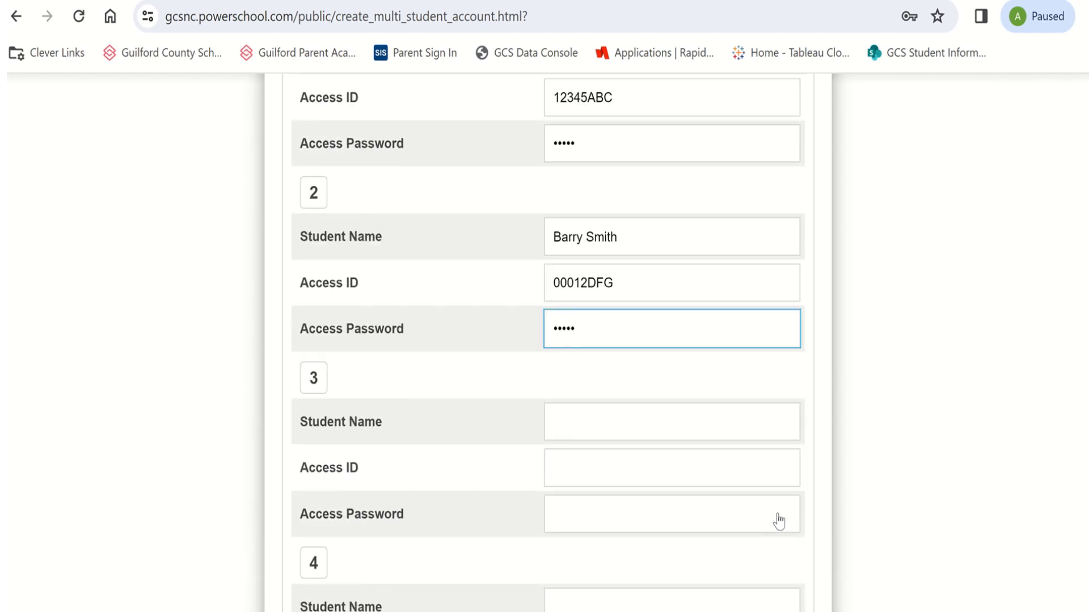
scroll(780, 511, "up", 4)
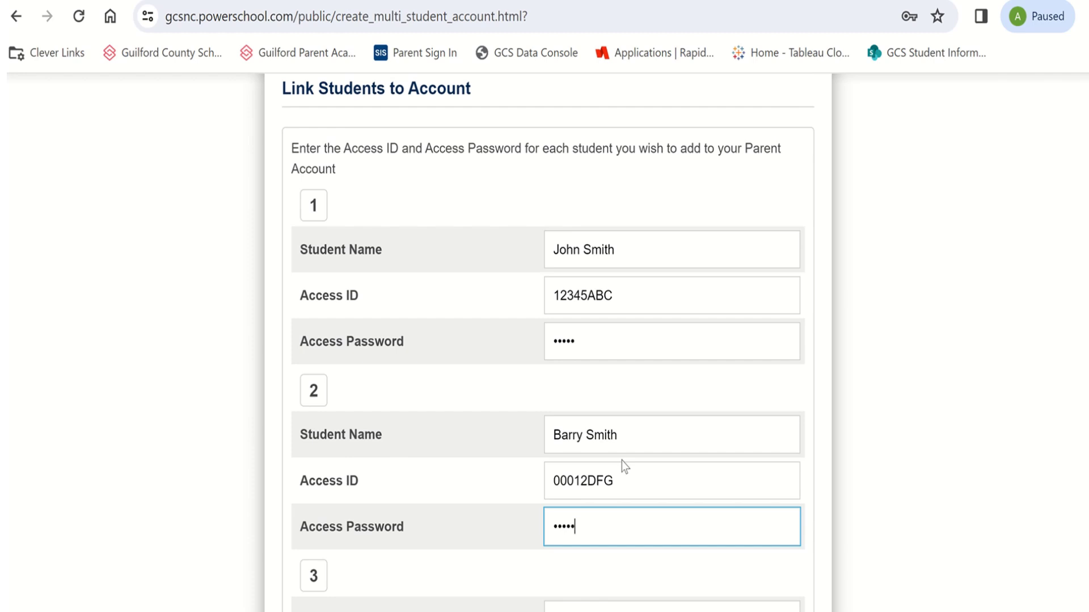
scroll(622, 461, "up", 1)
scroll(622, 461, "up", 3)
scroll(622, 460, "up", 2)
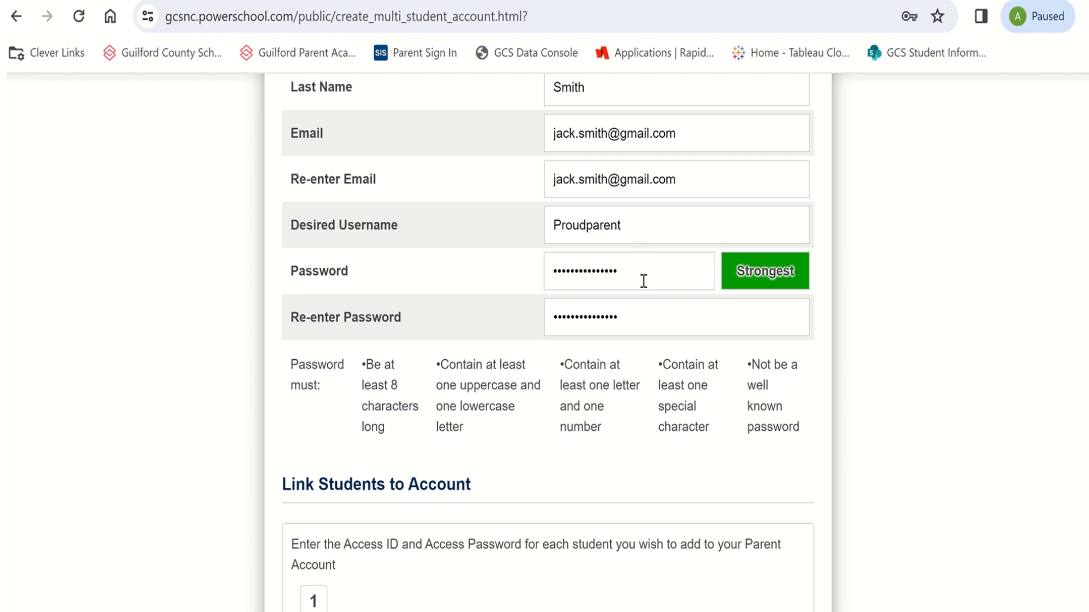
scroll(714, 465, "down", 3)
scroll(714, 465, "down", 5)
scroll(714, 465, "down", 5)
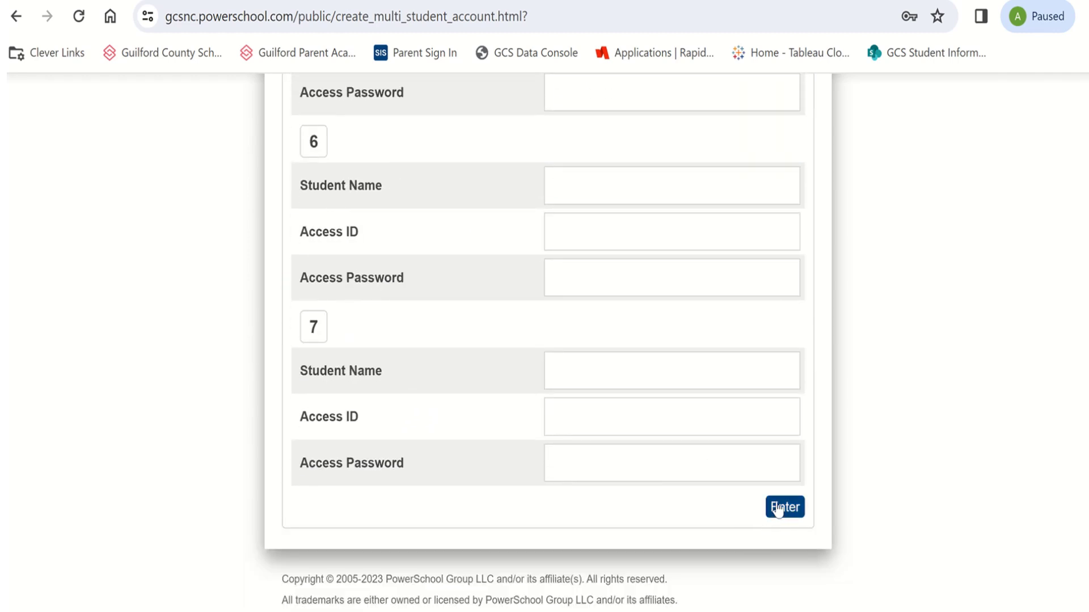